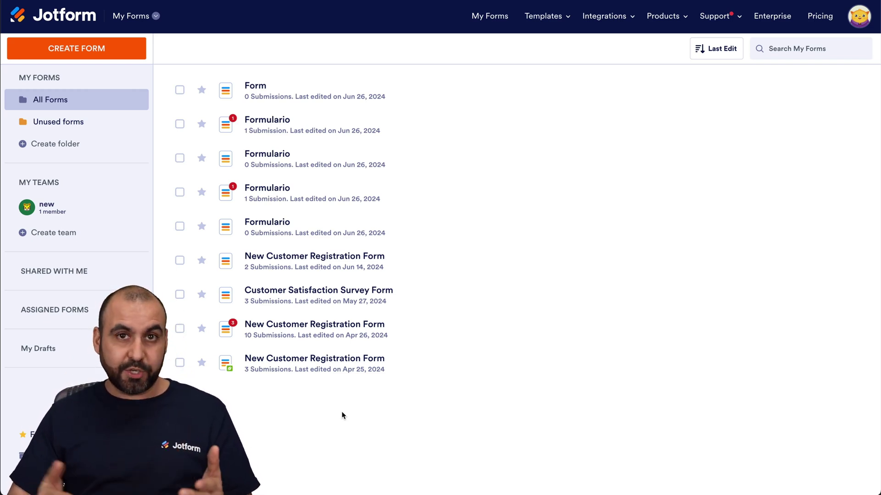
# - Create a new blank form from scratch using the Classic Form layout
pyautogui.click(109, 60)
pyautogui.click(299, 163)
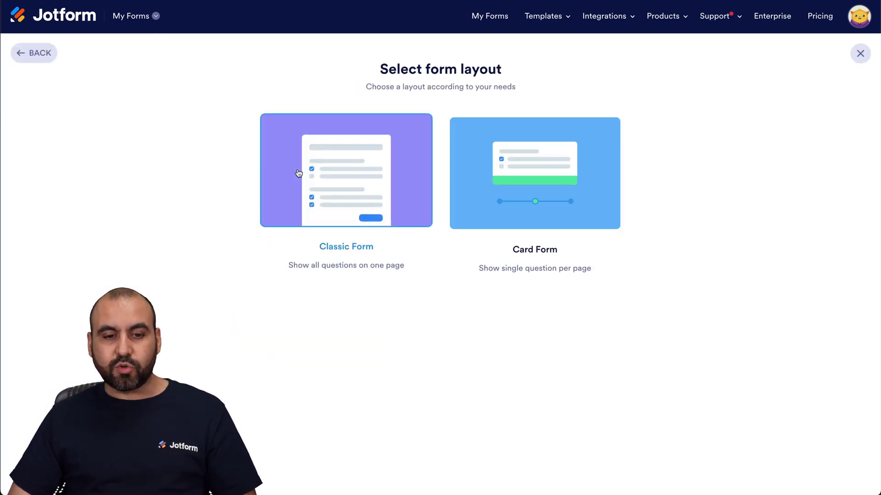
pyautogui.click(329, 179)
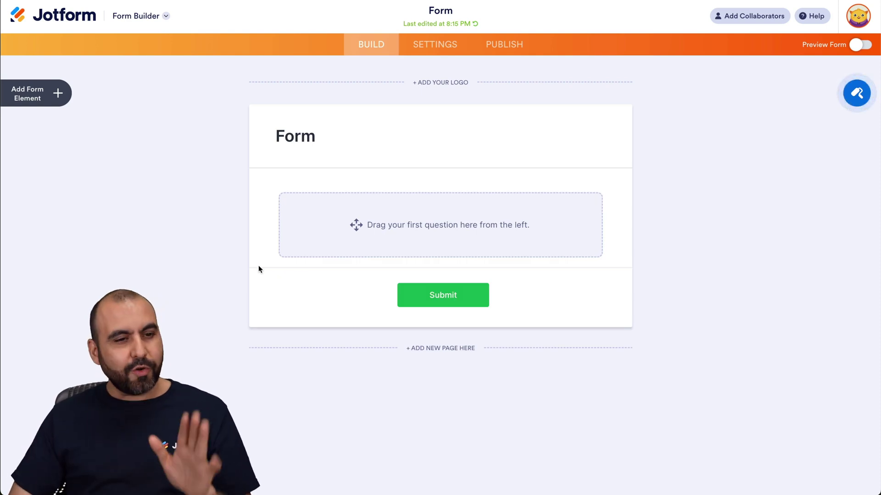
# - Add Full Name, Long Text and Email fields to the form
pyautogui.click(60, 107)
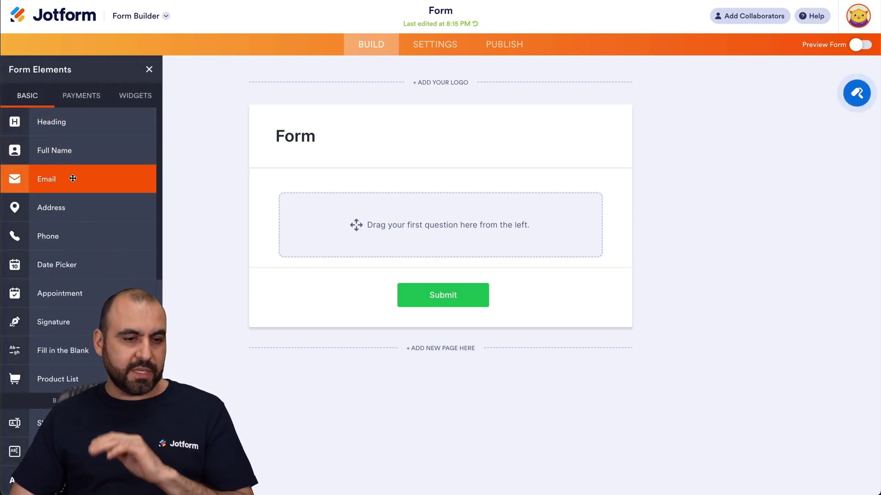
pyautogui.click(81, 159)
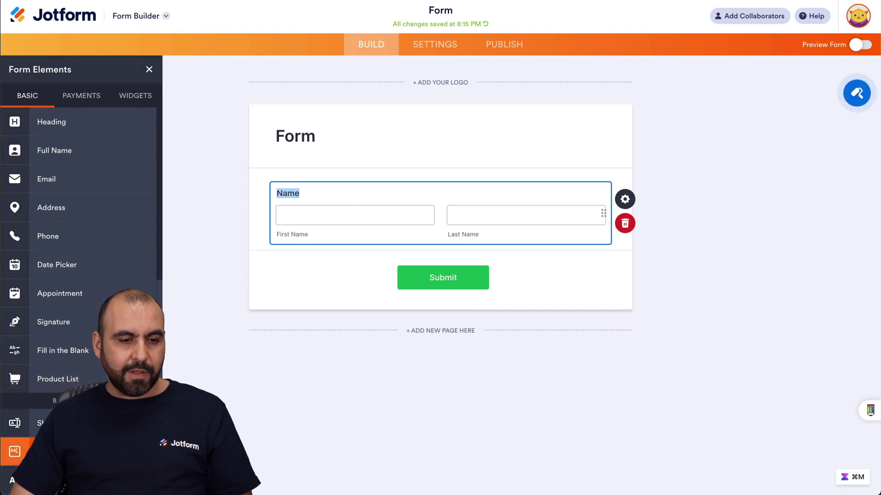
pyautogui.click(18, 452)
pyautogui.click(46, 179)
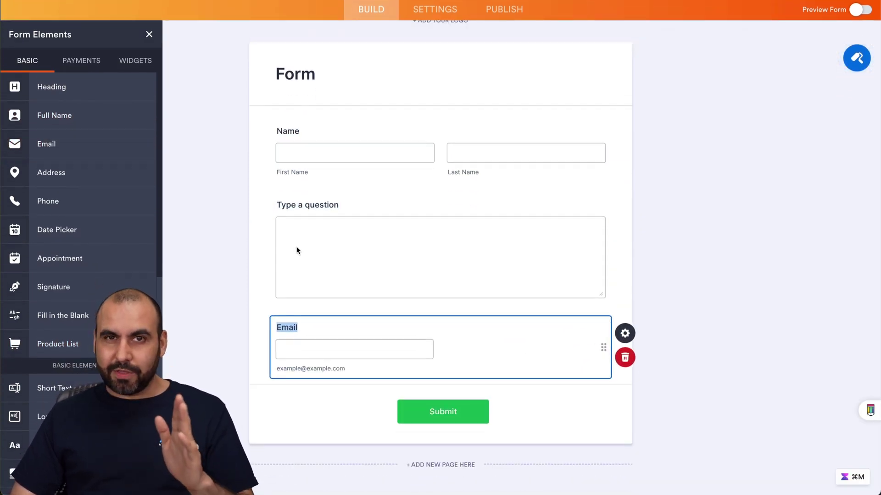
# - Search widgets for 'docusign' and place the Docusign widget below the Email field
pyautogui.click(135, 60)
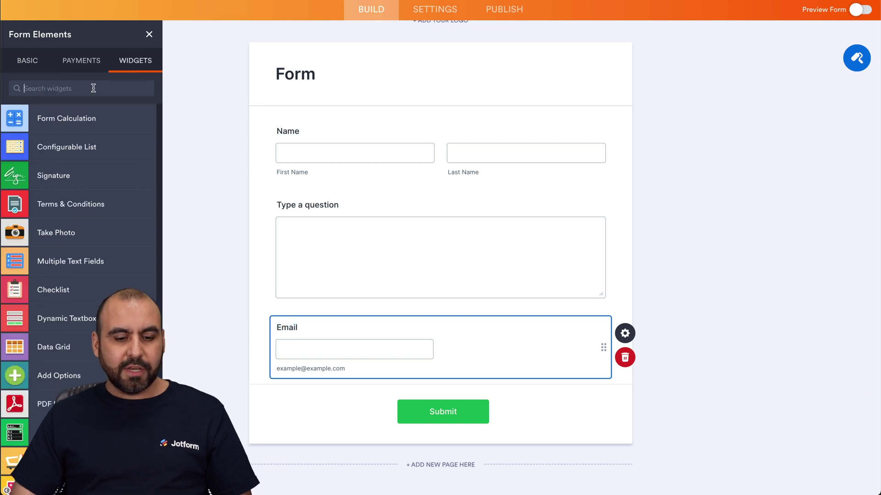
pyautogui.write('docusign')
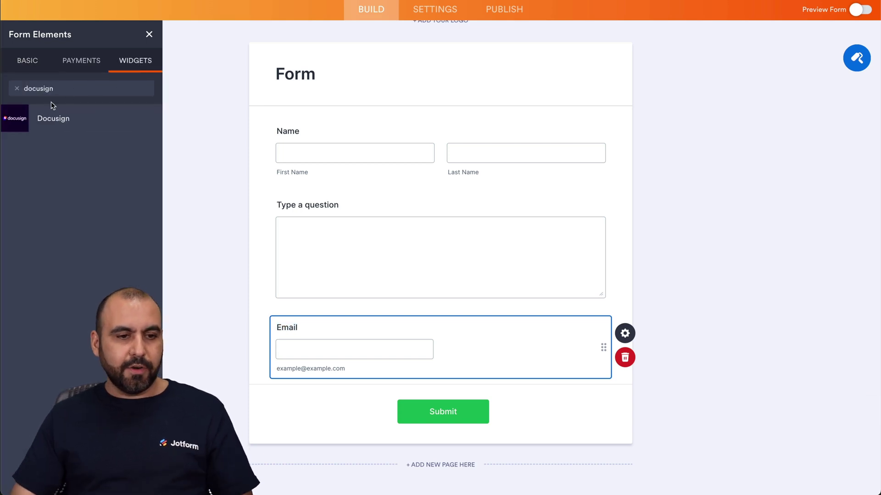
pyautogui.moveTo(55, 108); pyautogui.dragTo(345, 398)
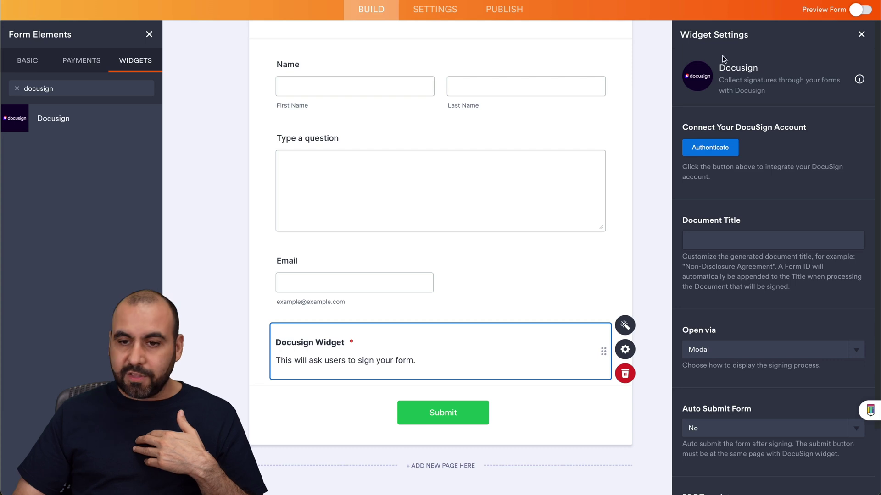
# - Authenticate the widget with a DocuSign account and set Document Title to SIGNATURE
pyautogui.click(710, 148)
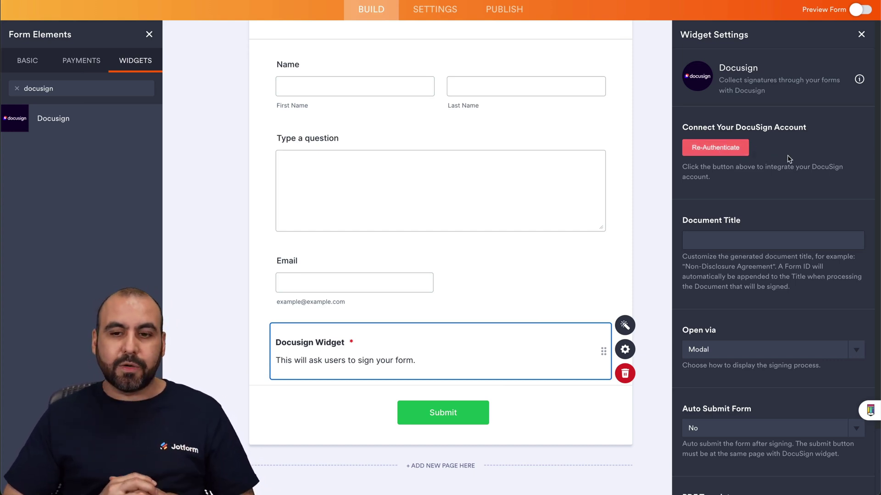
pyautogui.click(746, 236)
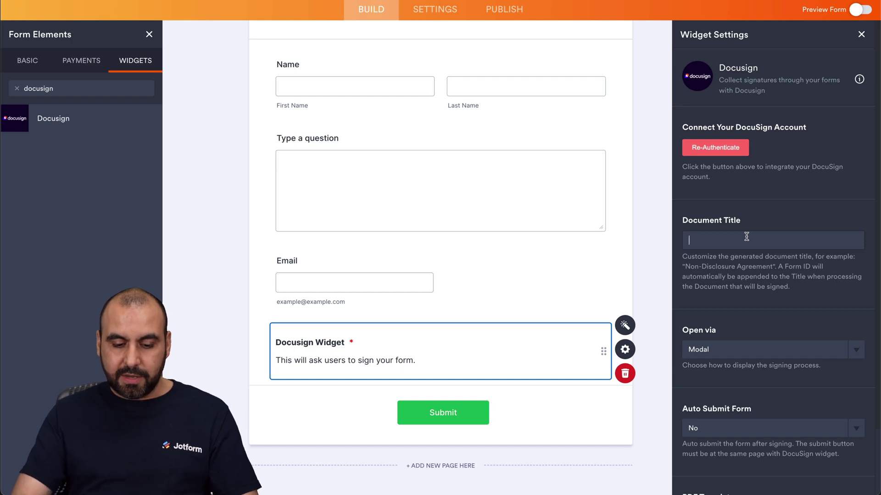
pyautogui.write('SIGNATURE')
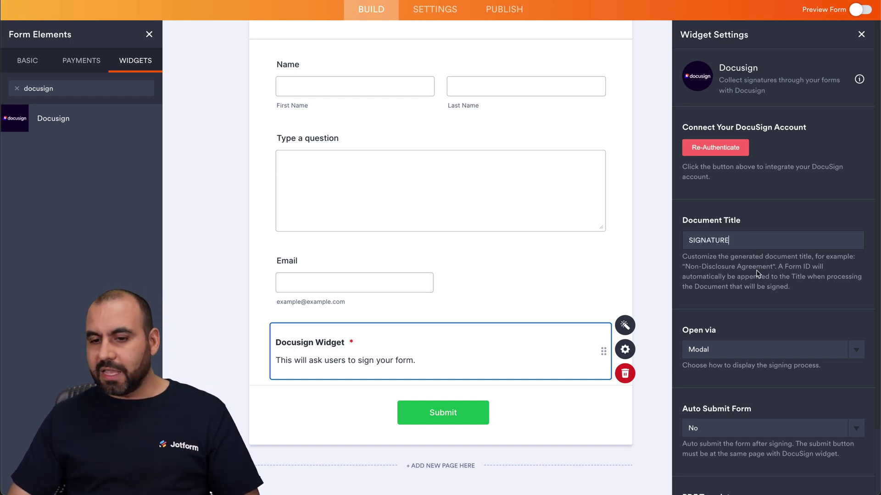
pyautogui.scroll(-2, 754, 287)
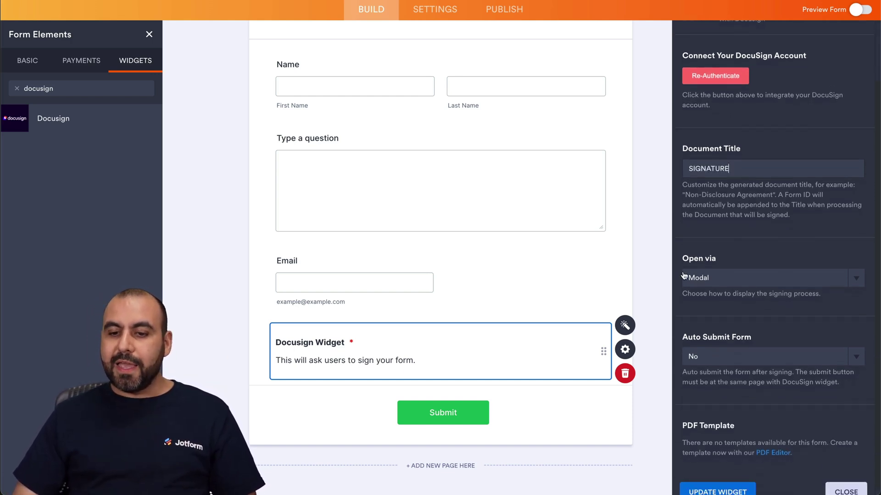
# - Keep Open via Modal, set Auto Submit Form to Yes, and update the widget
pyautogui.click(748, 280)
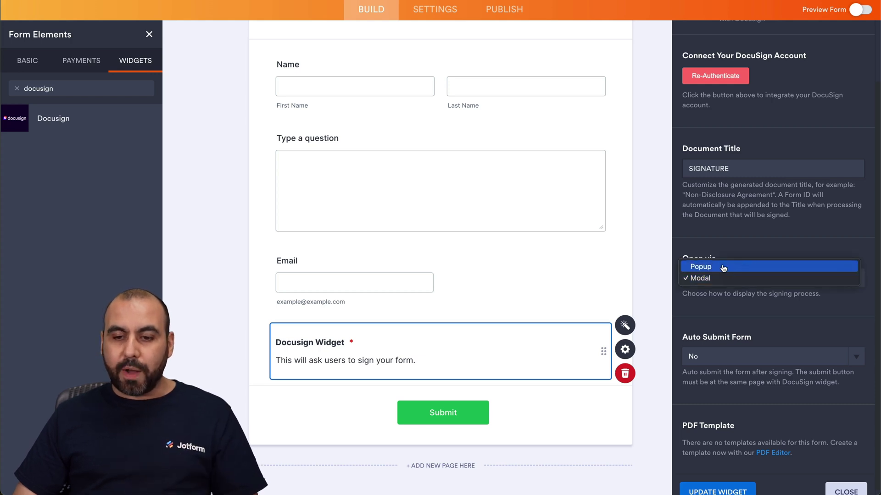
pyautogui.click(720, 280)
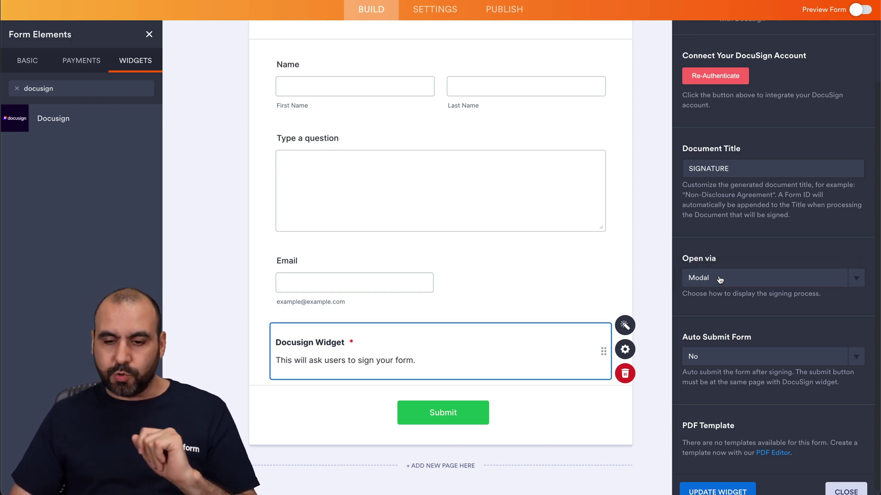
pyautogui.click(755, 359)
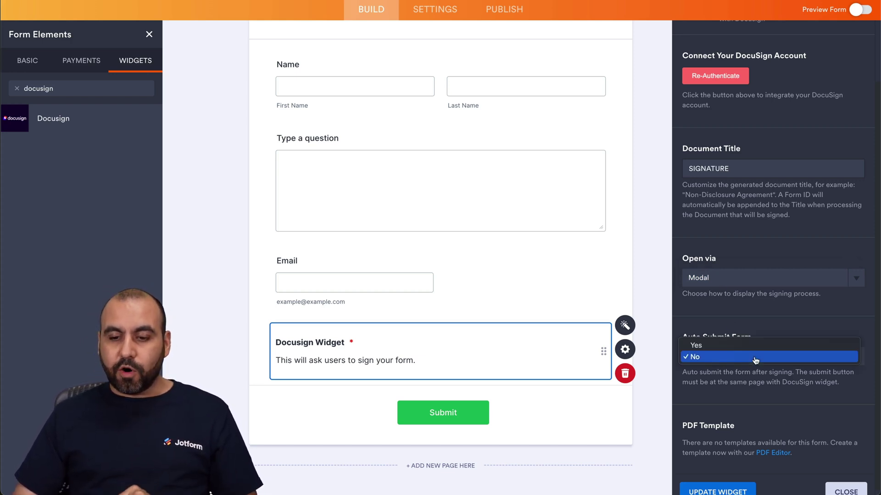
pyautogui.click(753, 346)
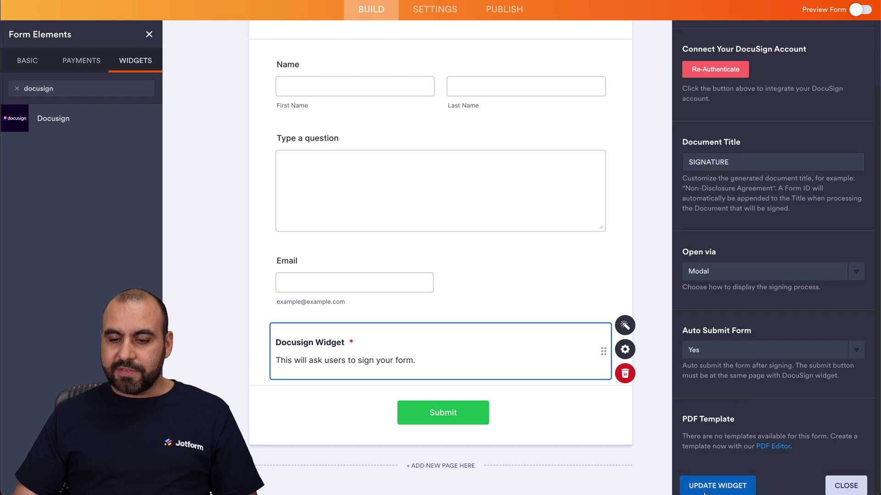
pyautogui.click(729, 487)
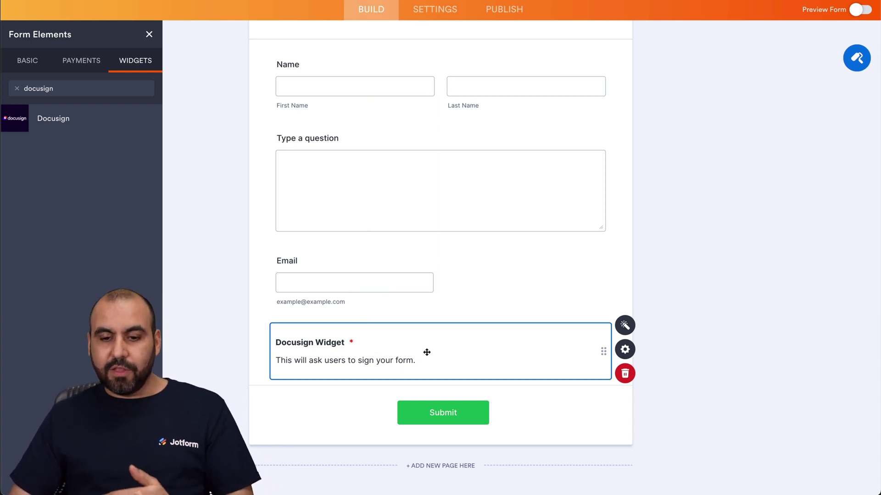
pyautogui.click(624, 325)
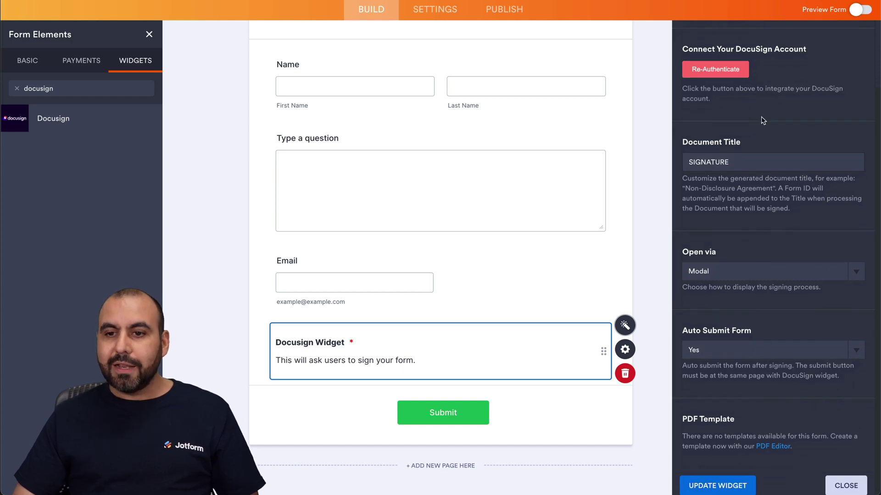
# - In the form preview, fill in the signer's first and last name, 'tes' as the question, and an e-mail address
pyautogui.click(861, 9)
pyautogui.click(301, 188)
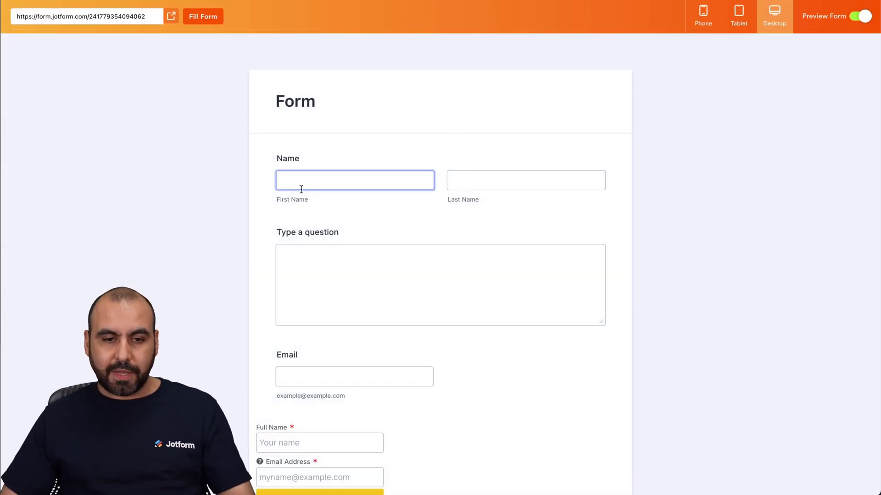
pyautogui.press('Tab')
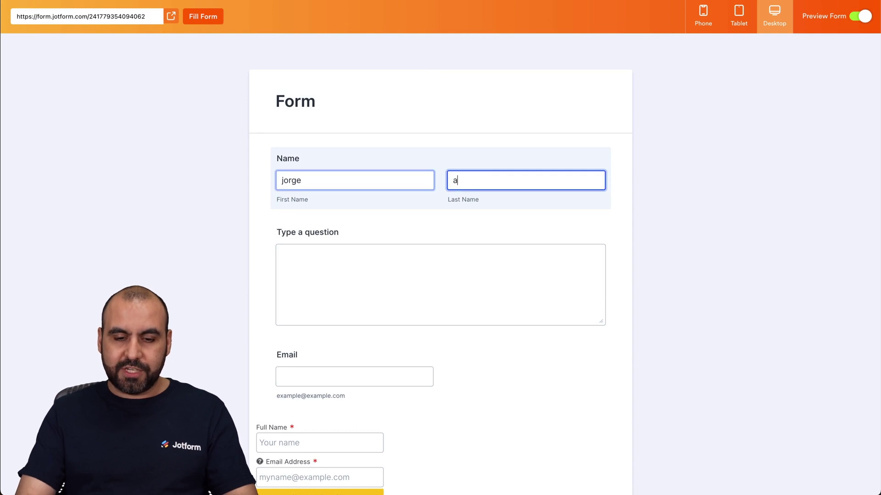
pyautogui.press('Tab')
pyautogui.write('tes')
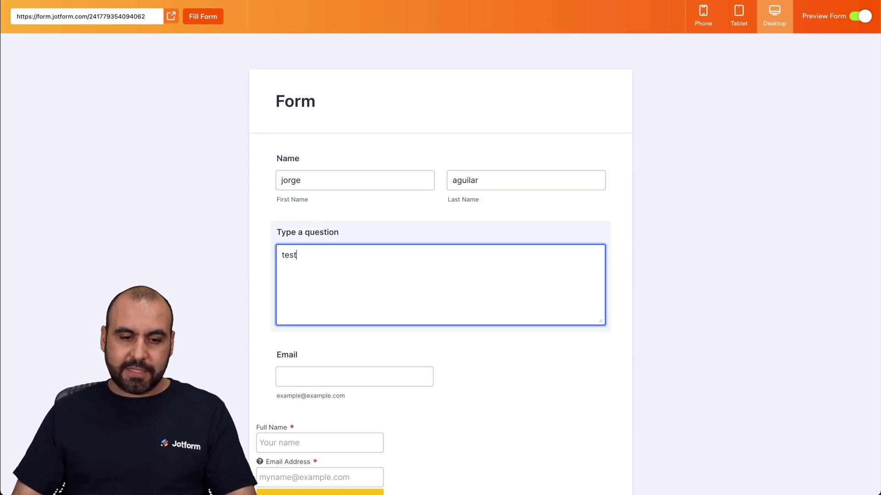
pyautogui.click(317, 375)
# - Enter the signer's full name and e-mail in the DocuSign widget and start Sign with DocuSign
pyautogui.scroll(-3, 316, 377)
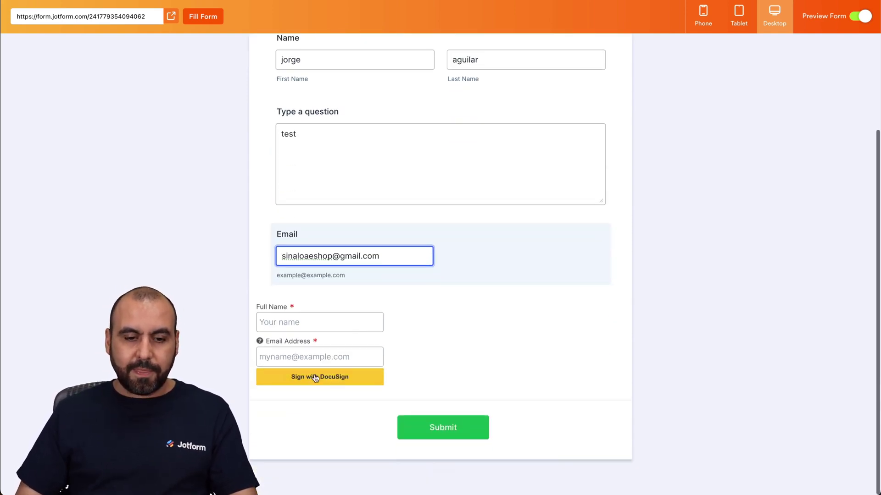
pyautogui.press('Tab')
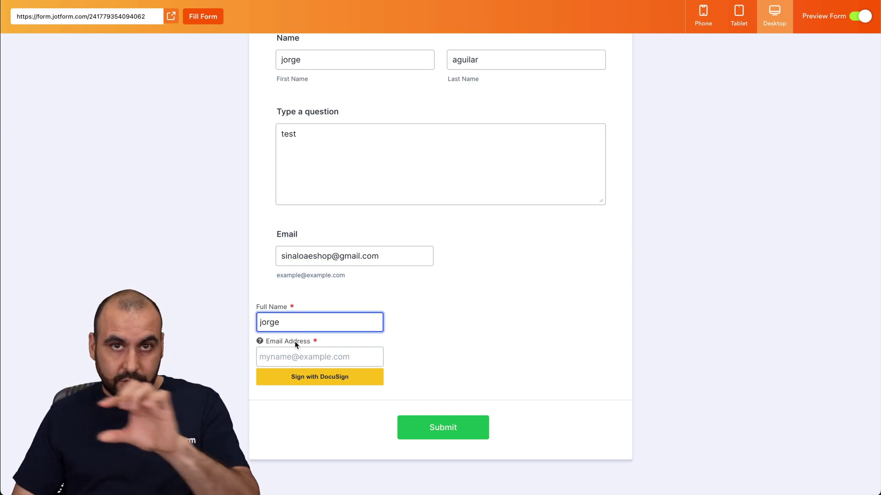
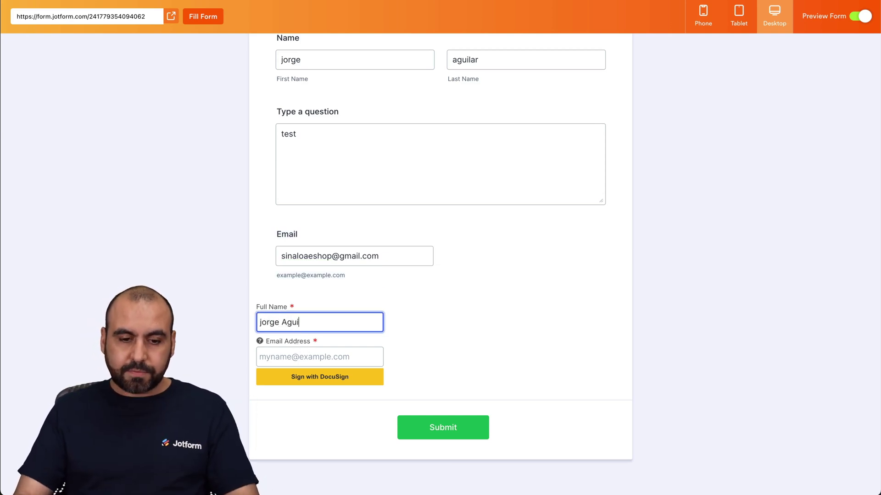
pyautogui.click(332, 357)
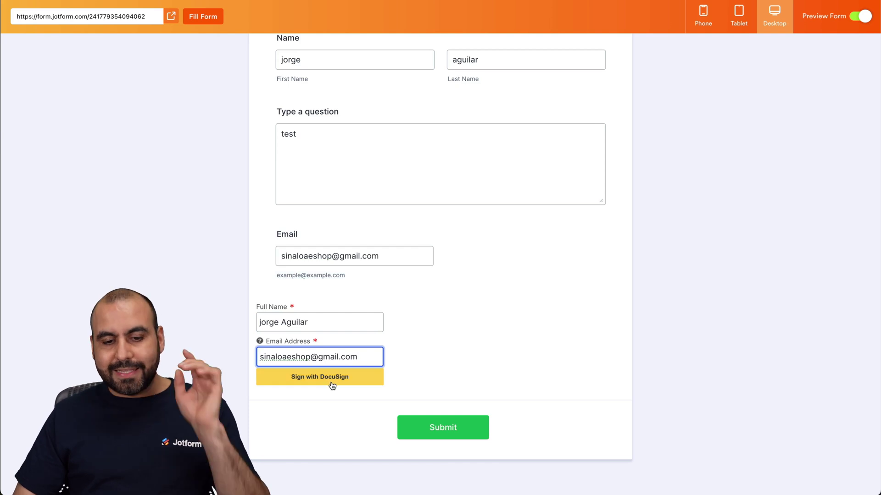
pyautogui.click(332, 384)
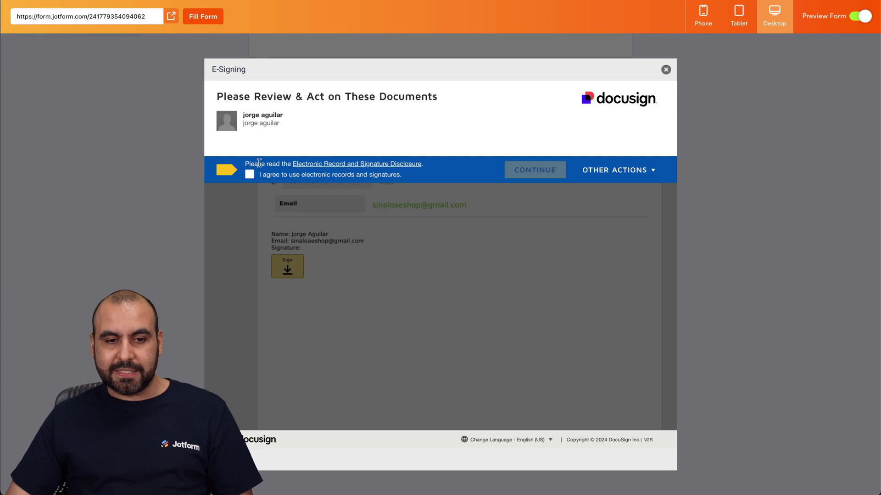
# - Agree to electronic records and signatures and go to the document's signature spot
pyautogui.click(249, 174)
pyautogui.click(526, 174)
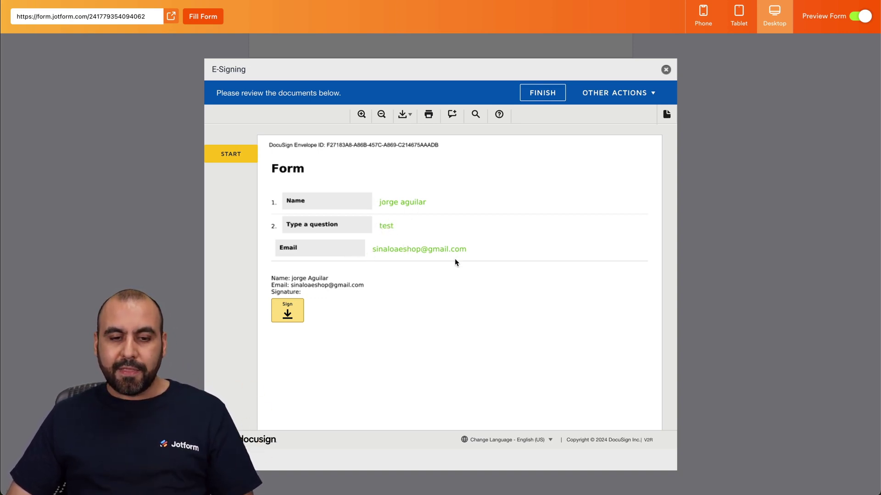
pyautogui.click(296, 306)
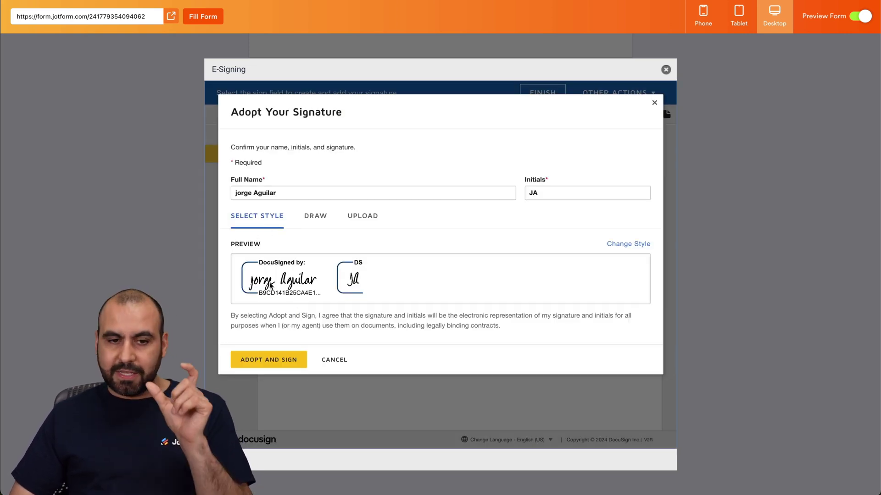
# - Draw a signature by hand, adopt it, and finish the document
pyautogui.click(315, 220)
pyautogui.moveTo(308, 286); pyautogui.dragTo(552, 286)
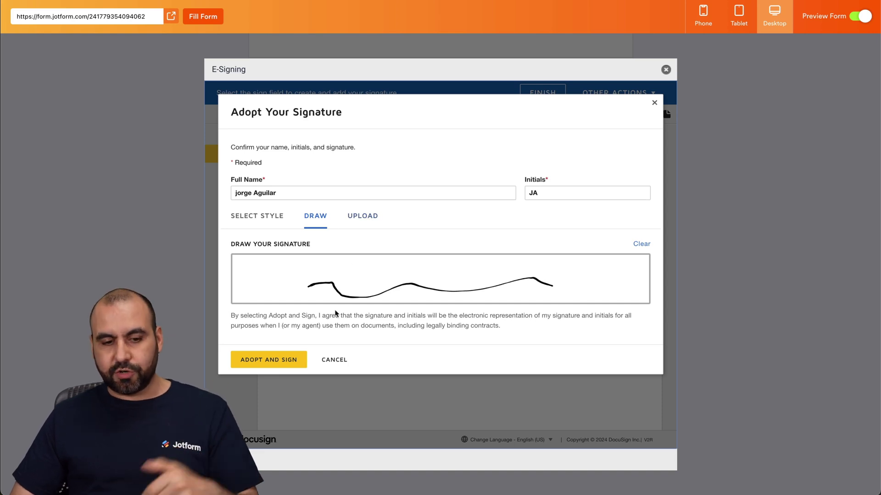
pyautogui.click(295, 362)
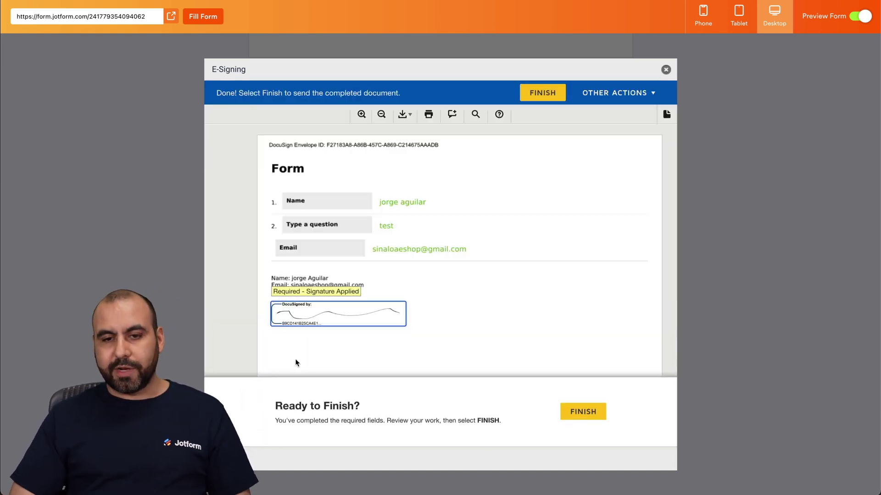
pyautogui.click(578, 416)
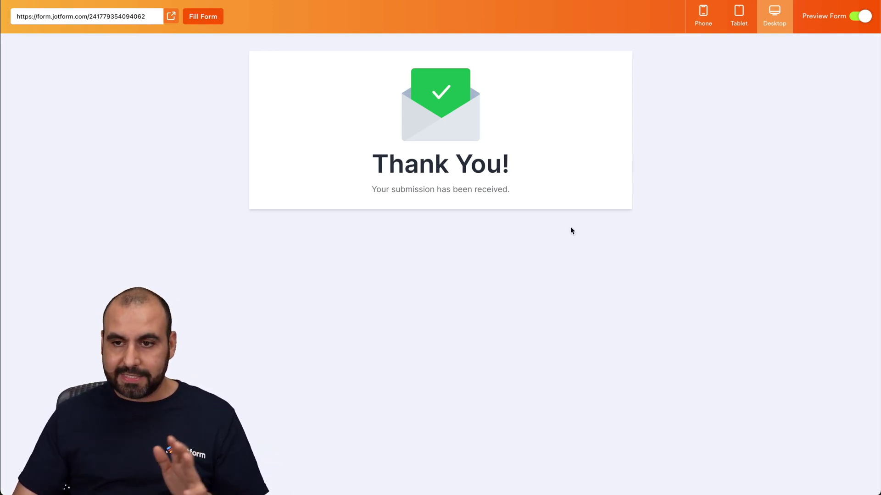
# - From DocuSign Home, open the completed SIGNATURE agreement and view its signed page
pyautogui.click(858, 17)
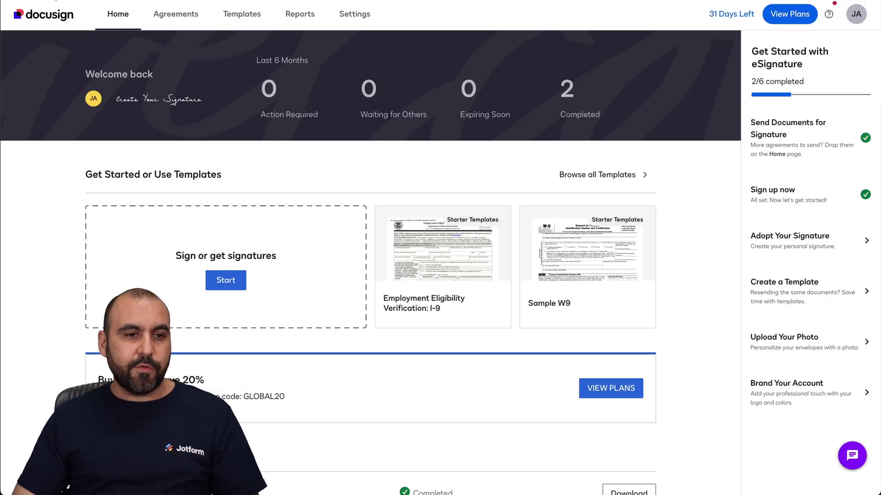
pyautogui.click(389, 271)
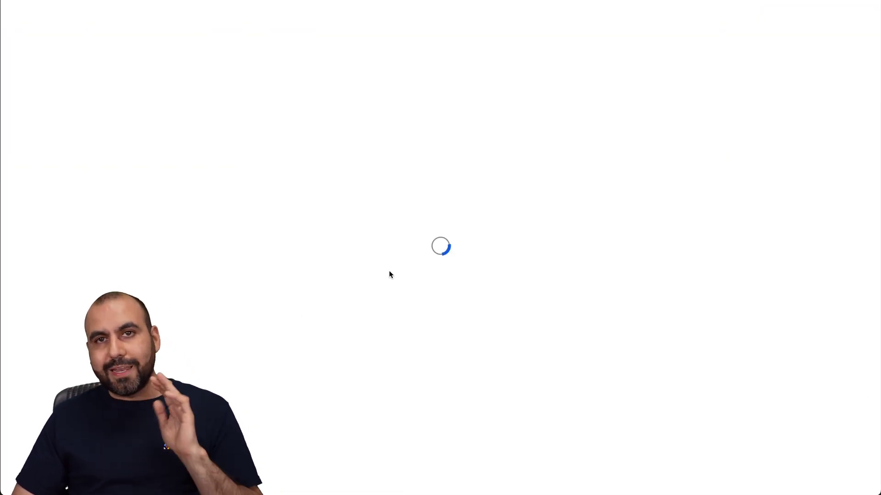
pyautogui.scroll(-3, 390, 272)
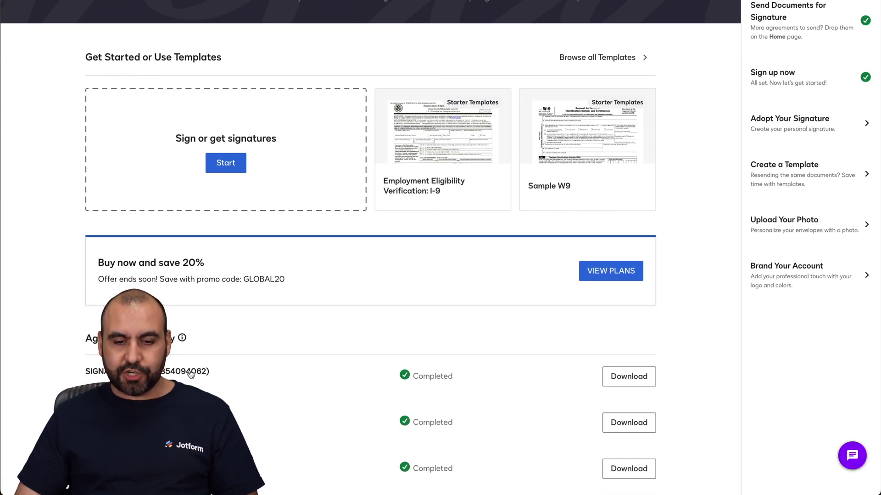
pyautogui.click(192, 371)
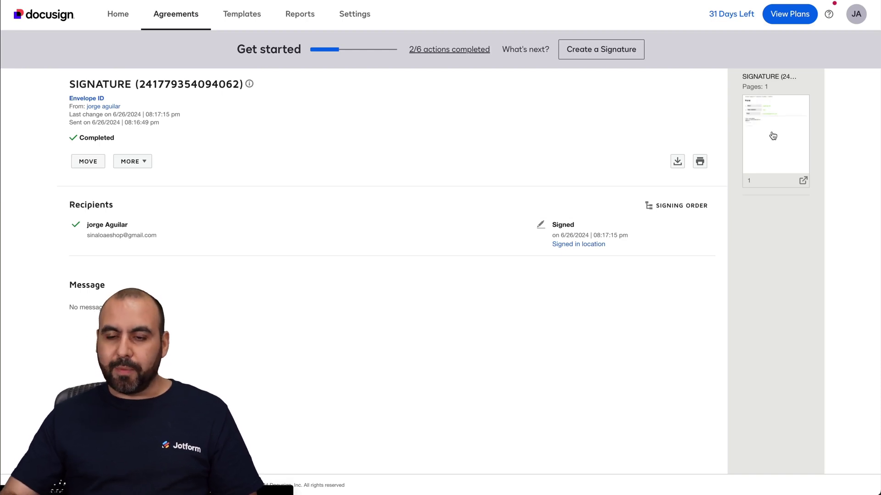
pyautogui.click(773, 136)
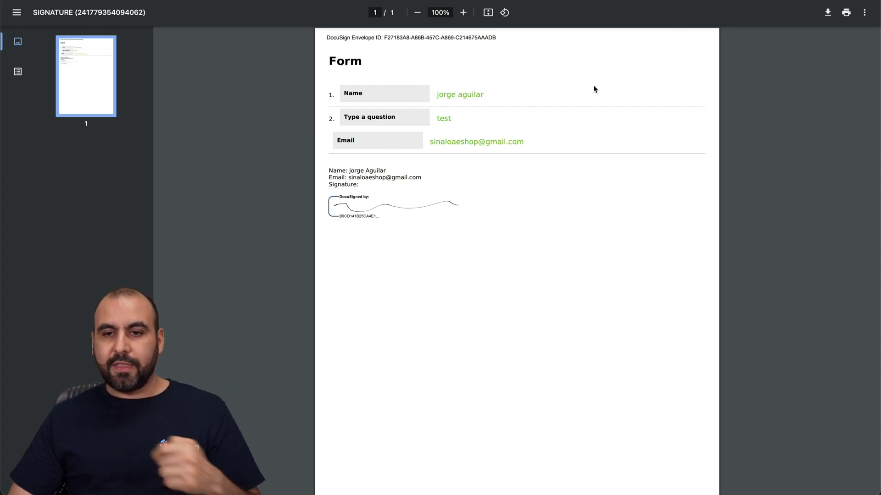
pyautogui.press('Escape')
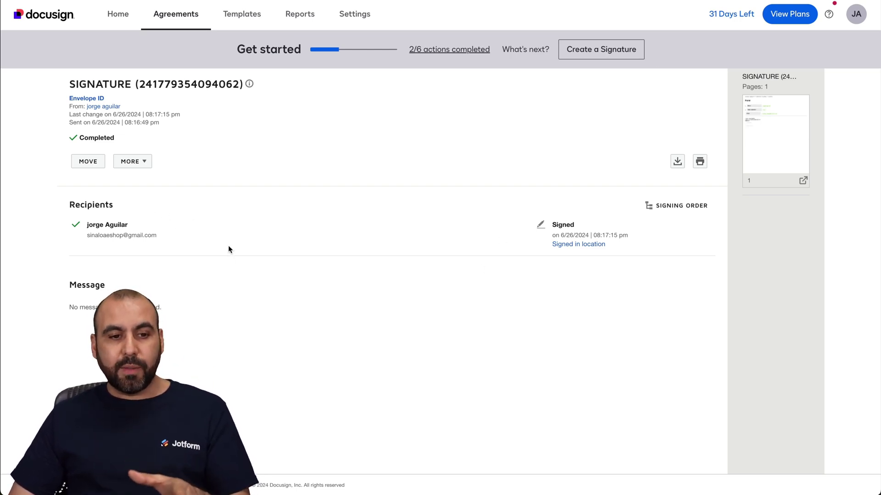
pyautogui.click(145, 166)
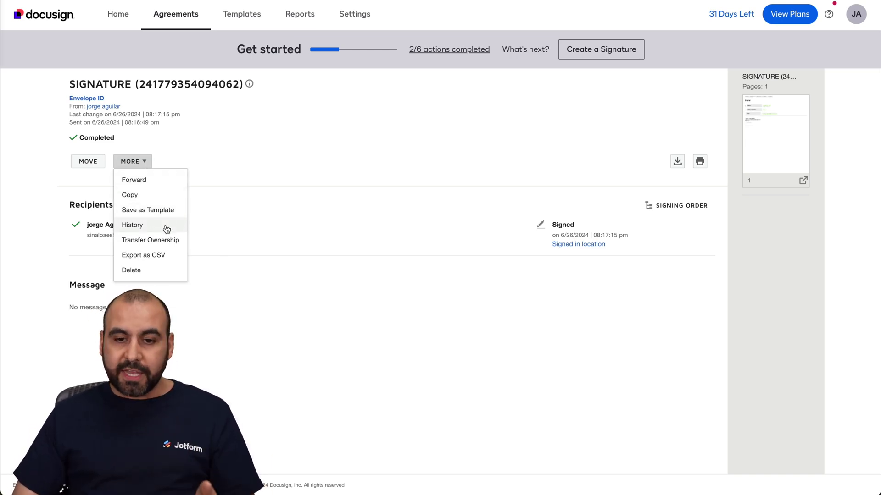
pyautogui.click(167, 228)
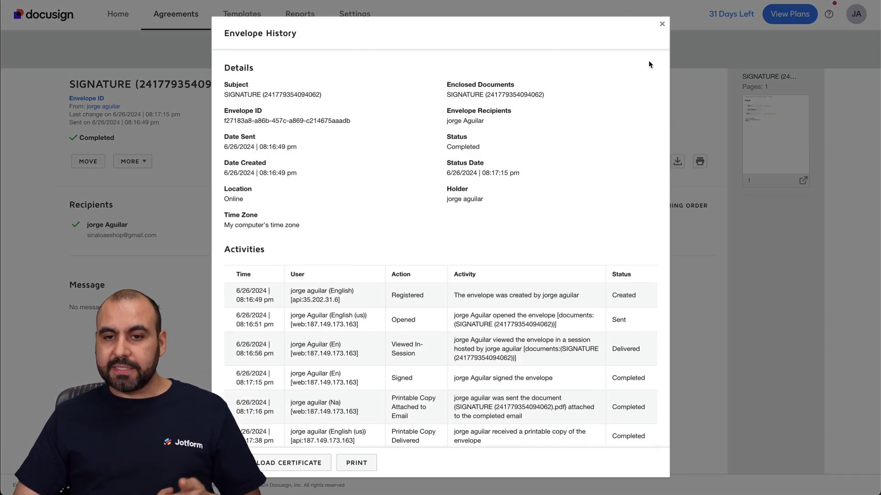
pyautogui.click(662, 24)
pyautogui.click(138, 161)
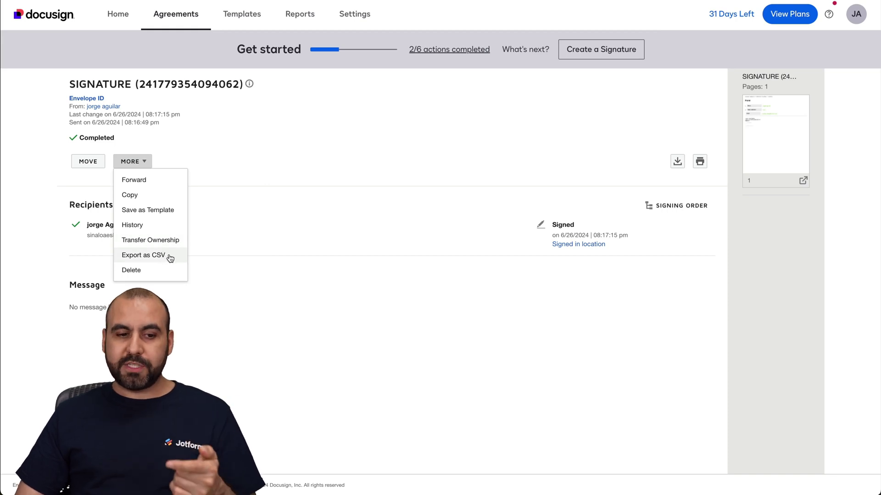
pyautogui.click(439, 217)
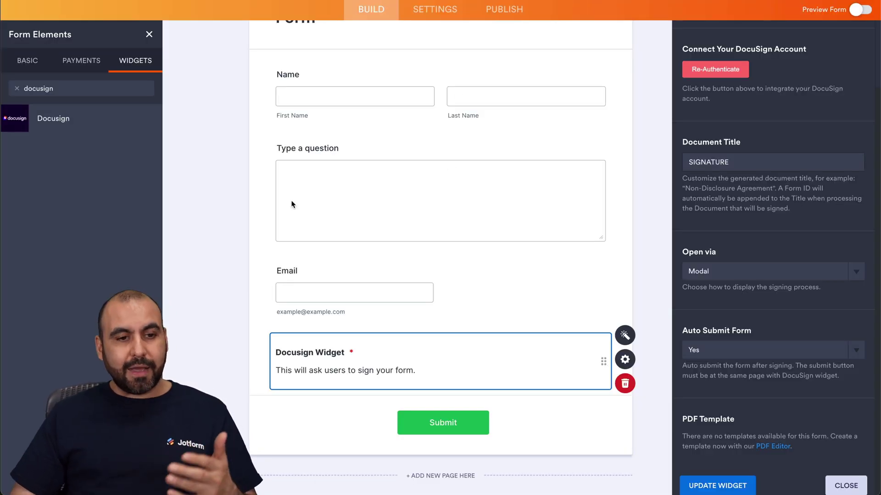
# - Delete the Docusign widget, add a Signature field below Email, then check Sign Automation
pyautogui.scroll(3, 292, 204)
pyautogui.click(27, 96)
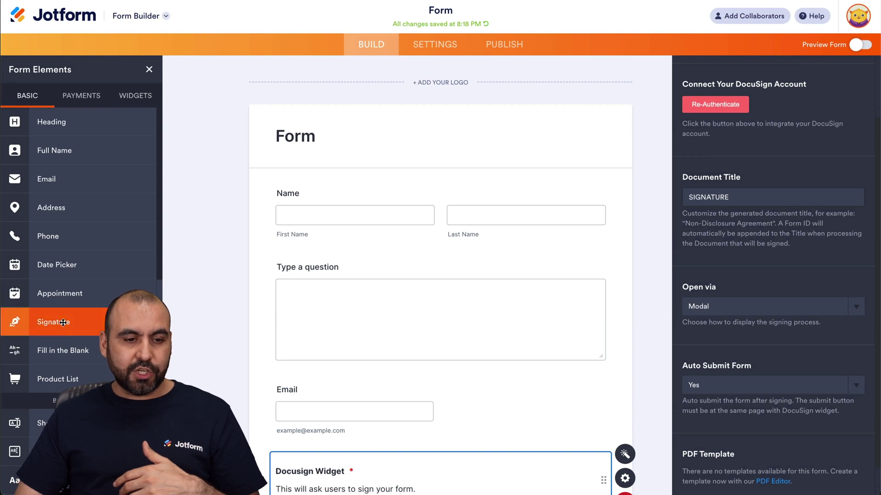
pyautogui.scroll(-2, 535, 354)
pyautogui.click(623, 369)
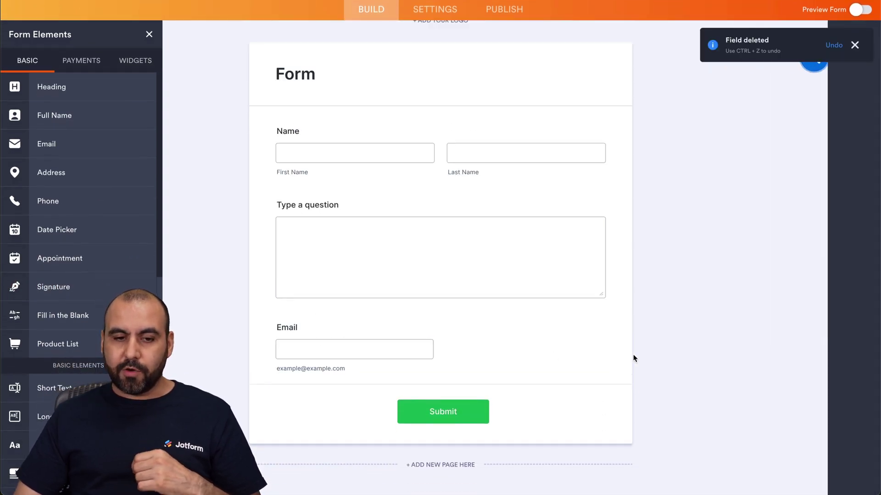
pyautogui.moveTo(60, 291)
pyautogui.mouseDown()
pyautogui.moveTo(426, 339)
pyautogui.moveTo(426, 303)
pyautogui.mouseUp()
pyautogui.click(629, 301)
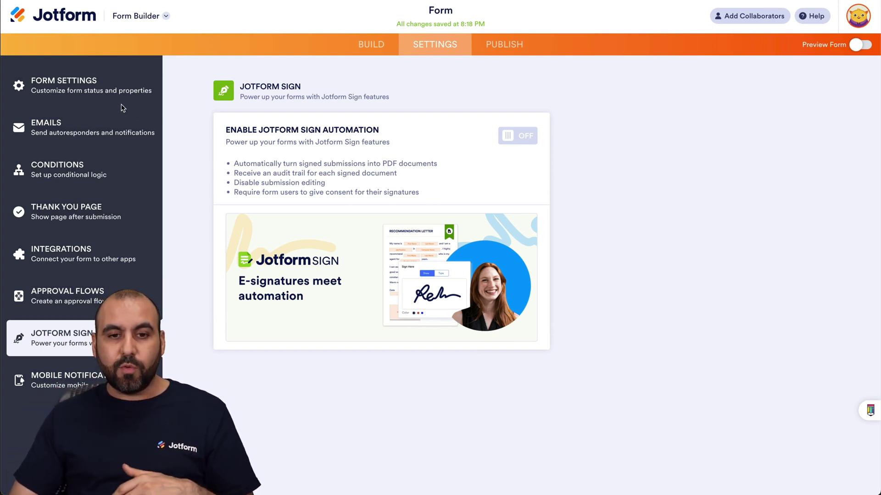
pyautogui.click(385, 45)
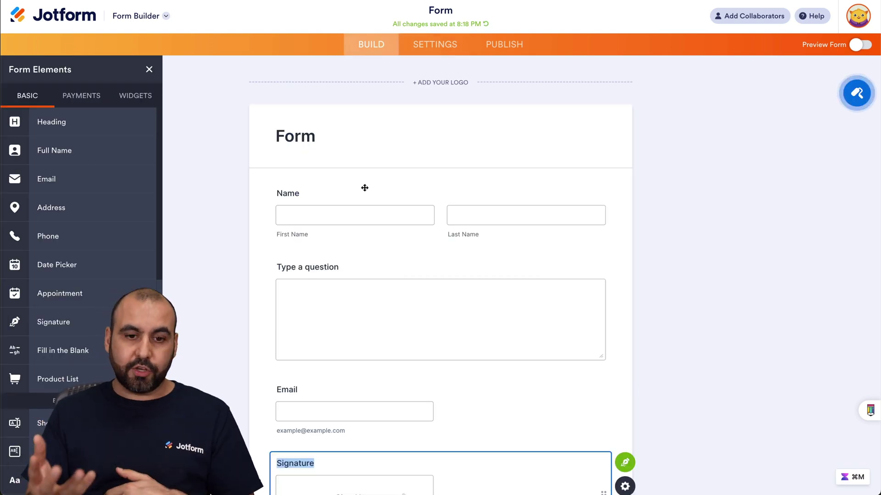